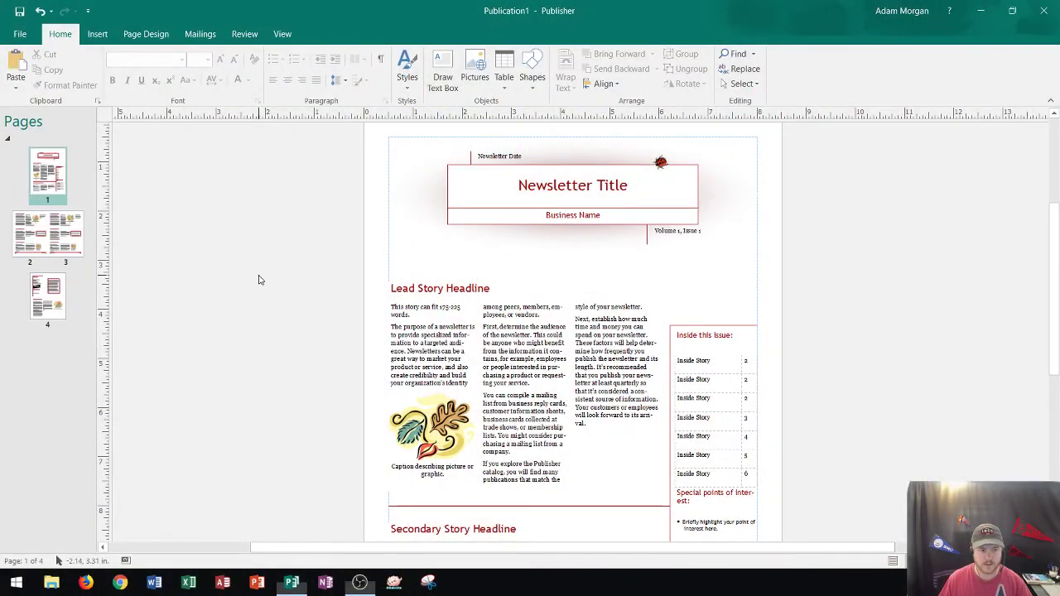
pyautogui.scroll(1, 279, 293)
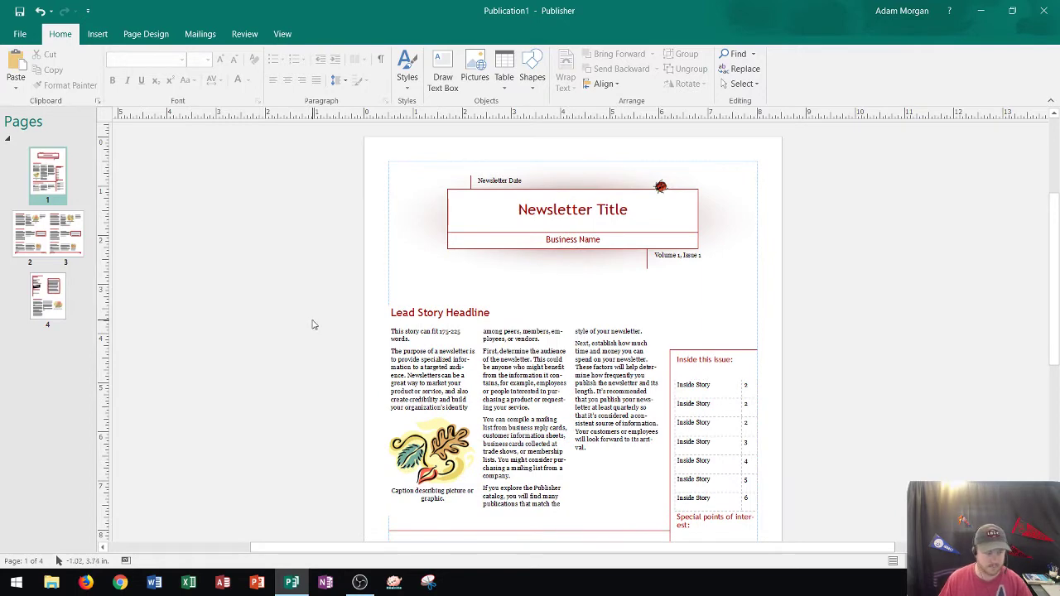
pyautogui.scroll(-1, 347, 304)
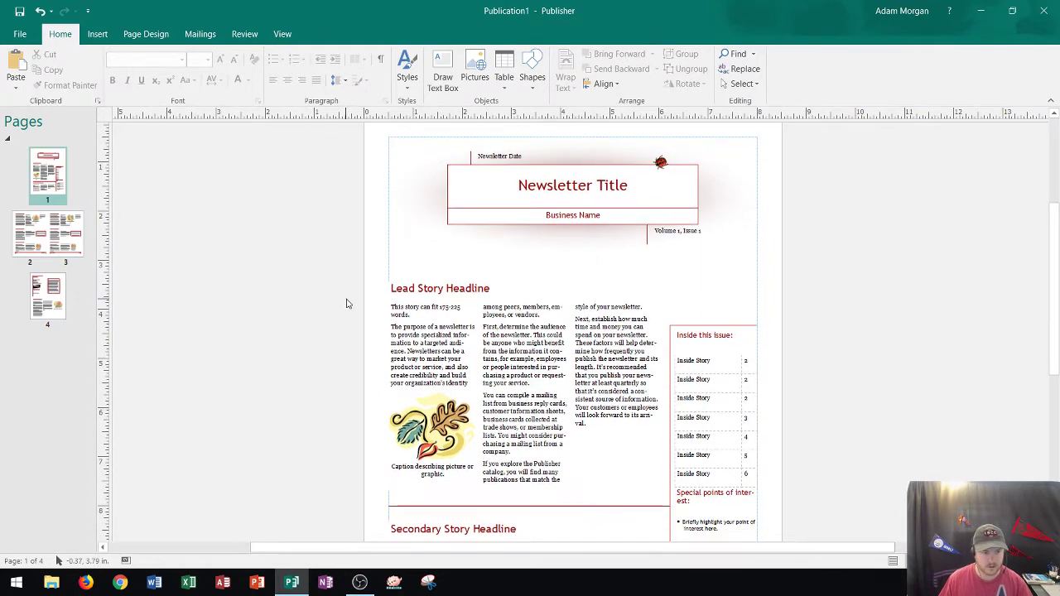
pyautogui.scroll(1, 377, 275)
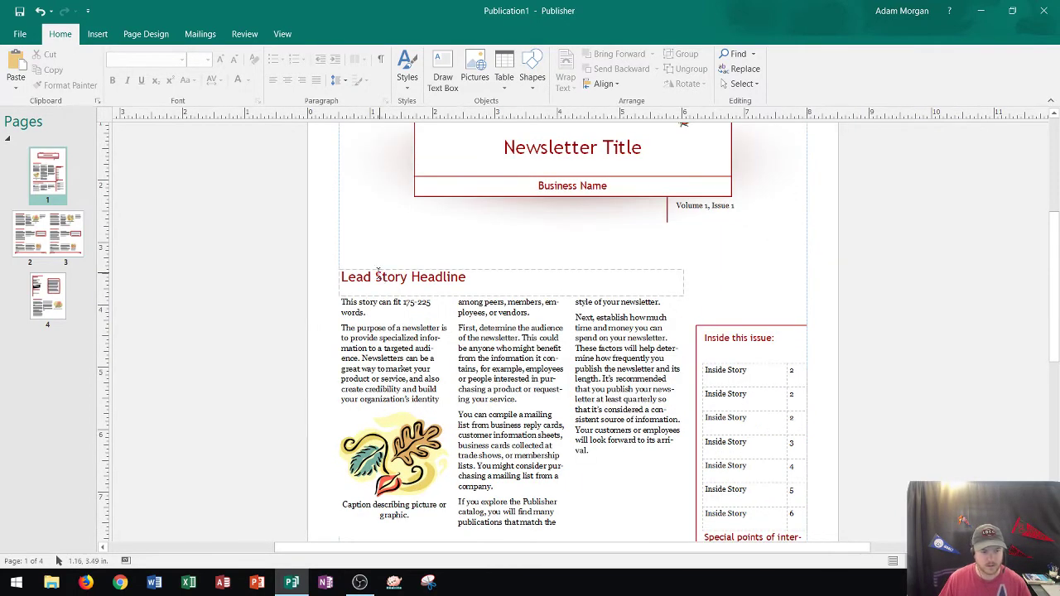
pyautogui.scroll(-2, 371, 270)
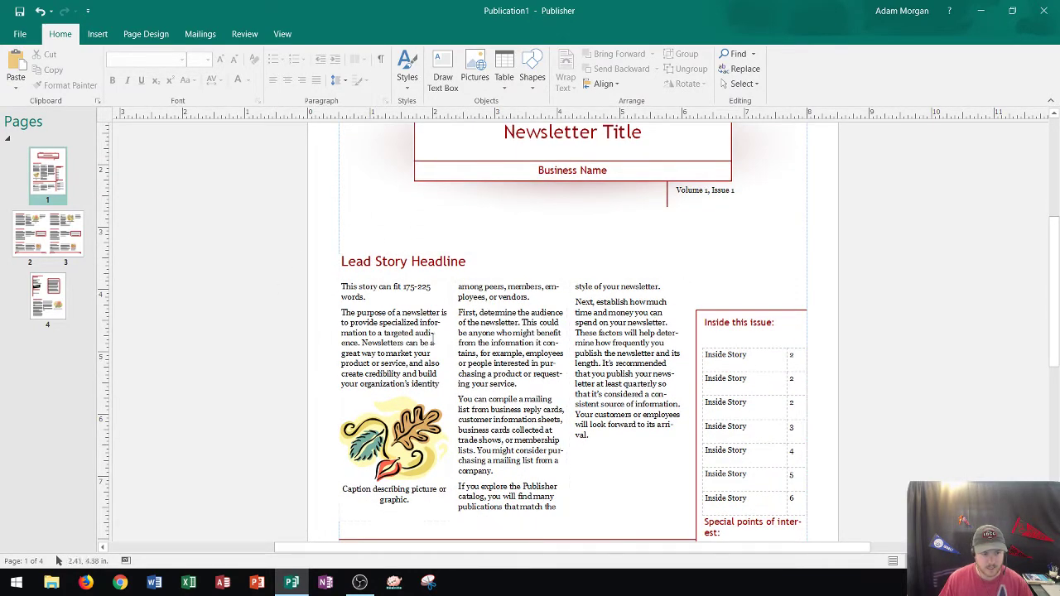
pyautogui.scroll(2, 548, 285)
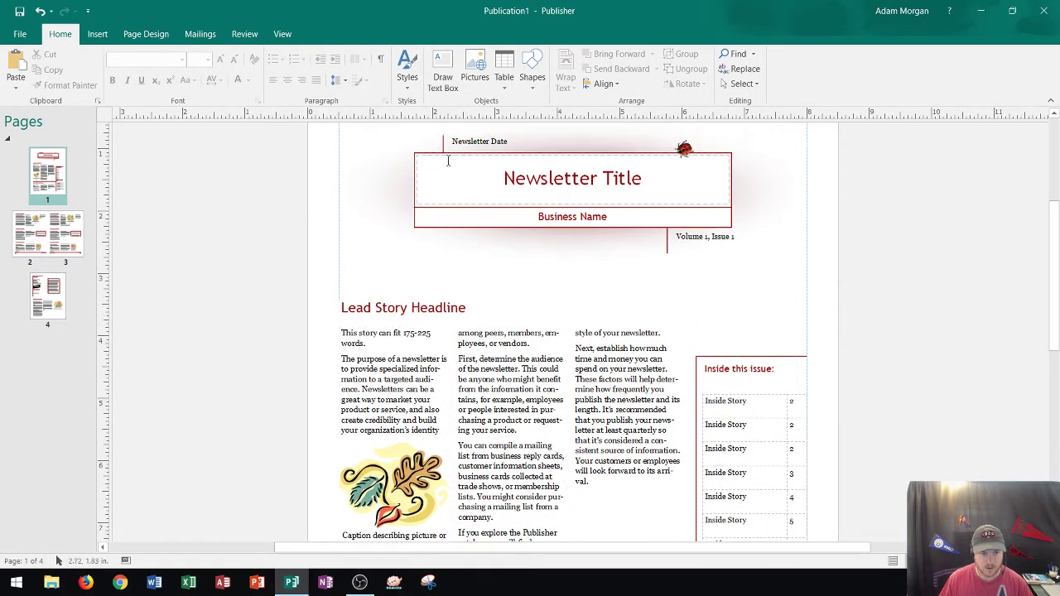
pyautogui.scroll(-5, 485, 232)
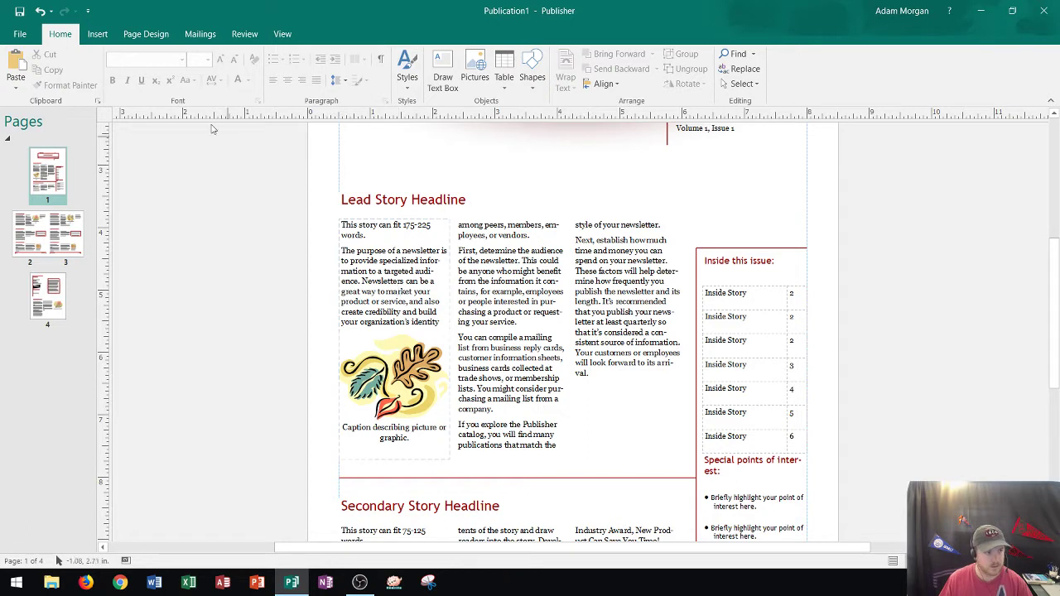
# Change the page content options of page 1 so its stories use 1 column
pyautogui.click(146, 34)
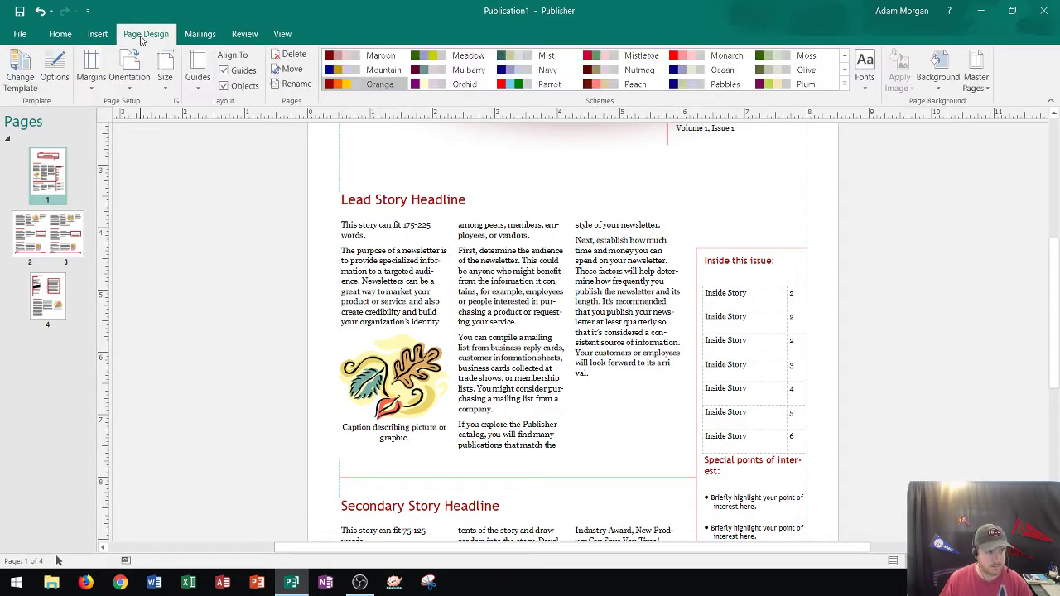
pyautogui.click(56, 78)
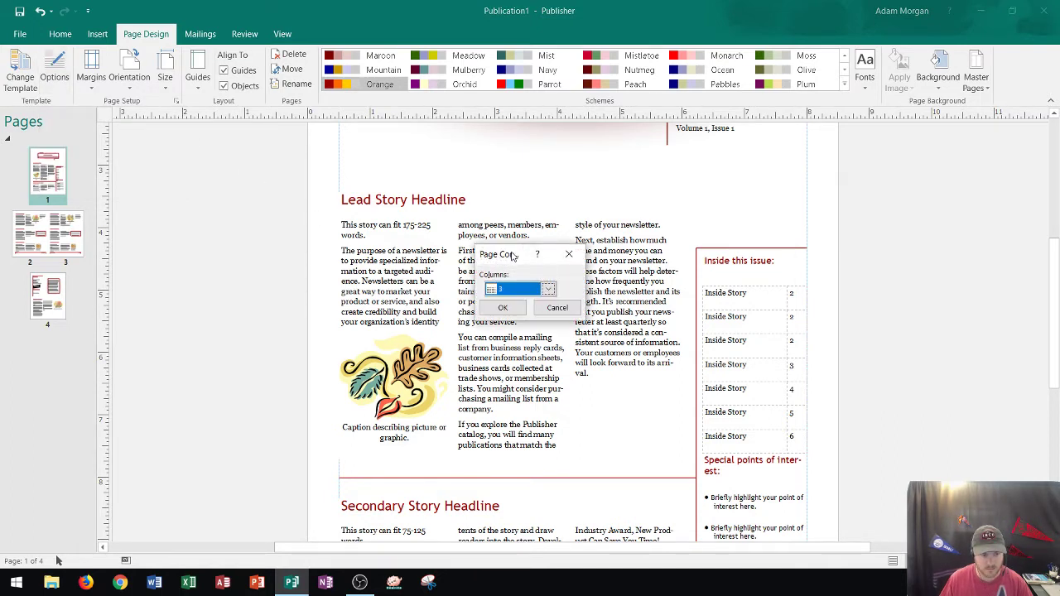
pyautogui.moveTo(517, 257); pyautogui.dragTo(321, 219)
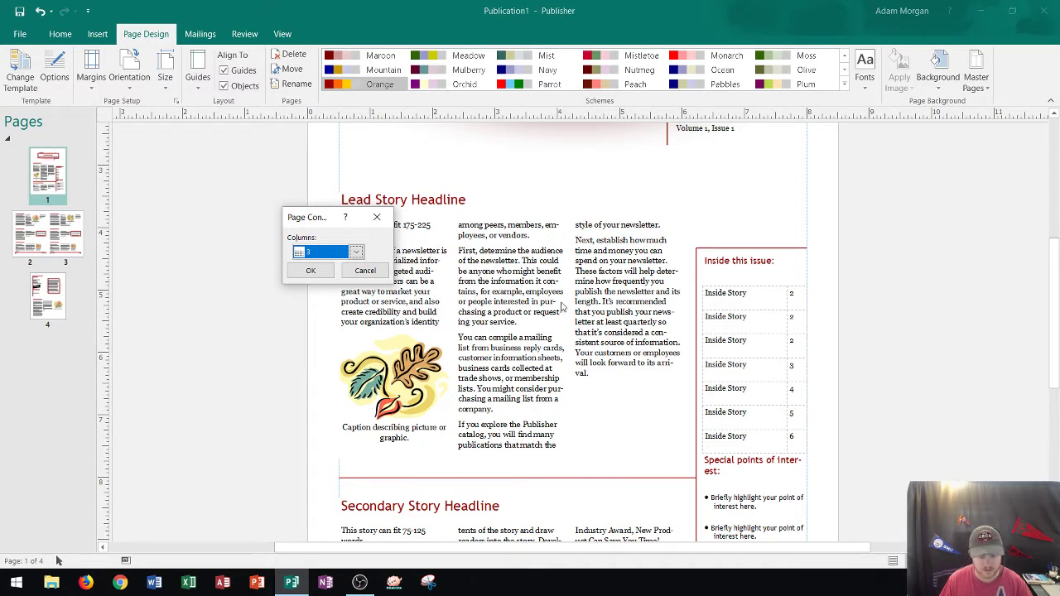
pyautogui.click(357, 252)
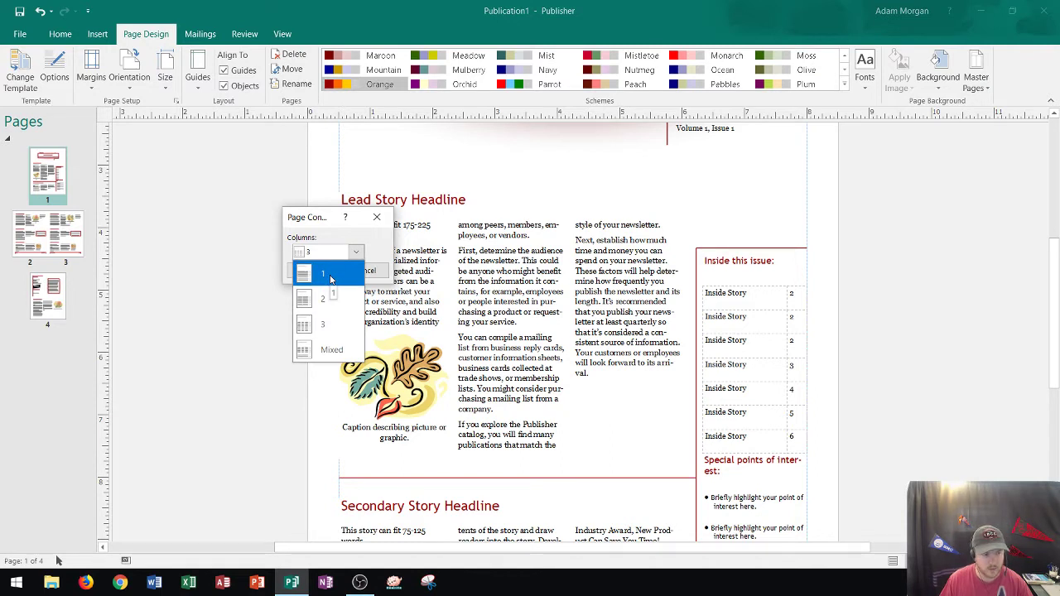
pyautogui.click(331, 279)
pyautogui.moveTo(317, 220); pyautogui.dragTo(163, 185)
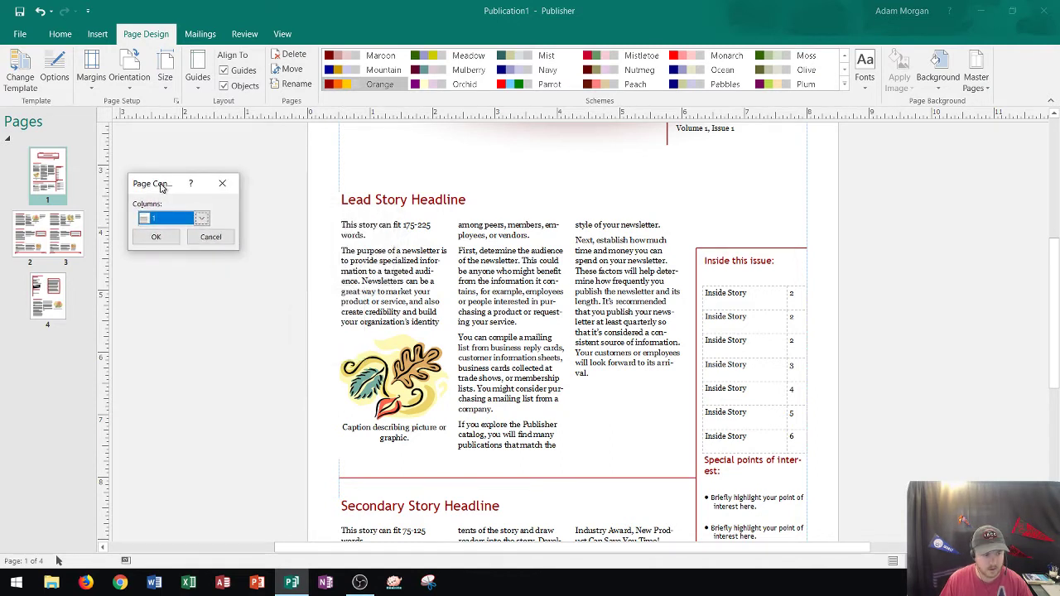
pyautogui.click(154, 238)
pyautogui.scroll(-3, 444, 302)
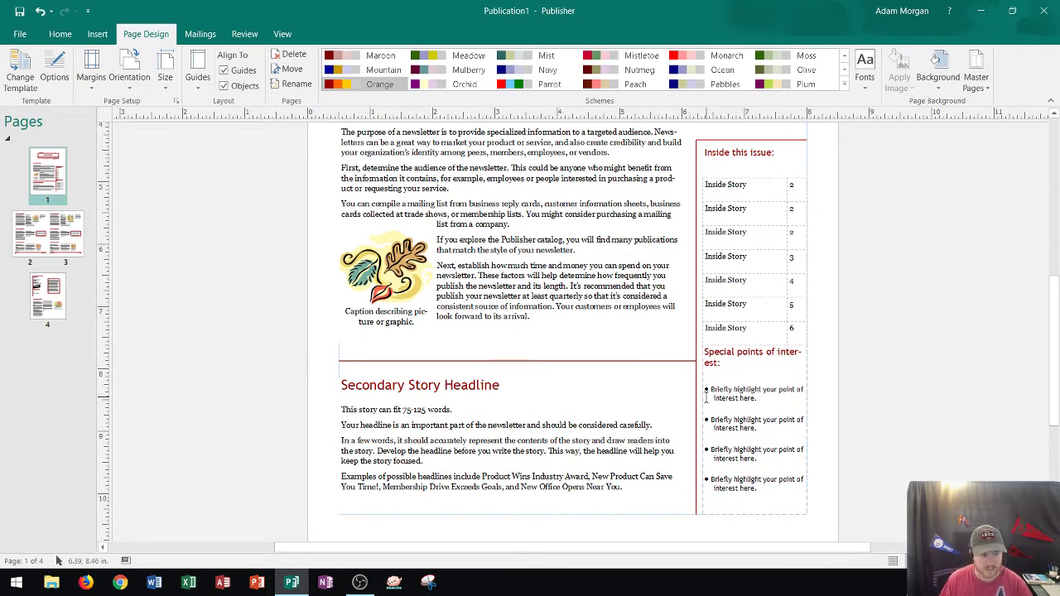
# On the page 2–3 spread, set the left inside page's content to 2 columns, keeping the 3 stories layout
pyautogui.click(51, 235)
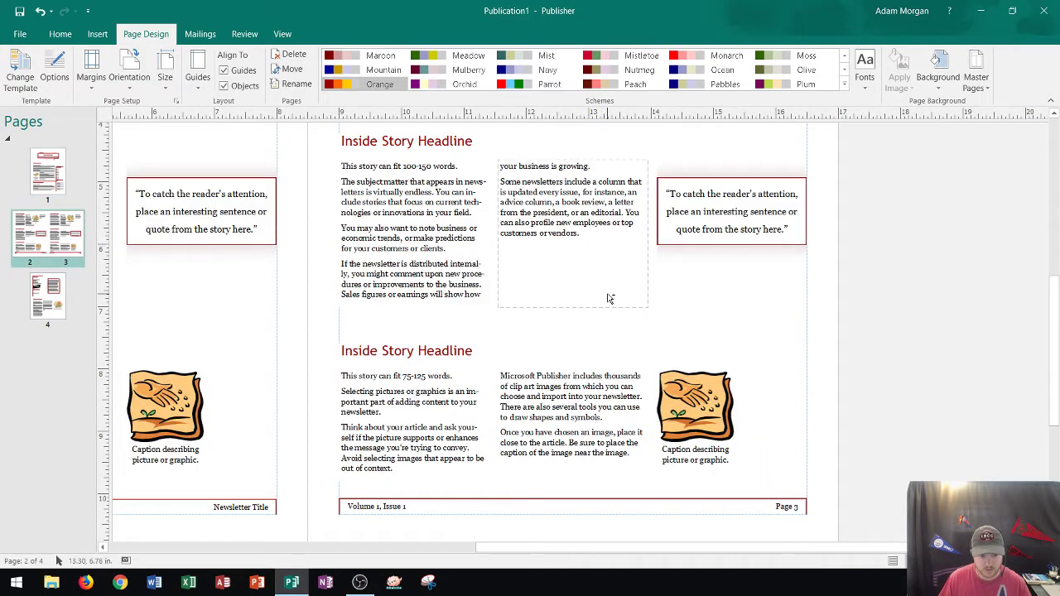
pyautogui.scroll(-5, 612, 305)
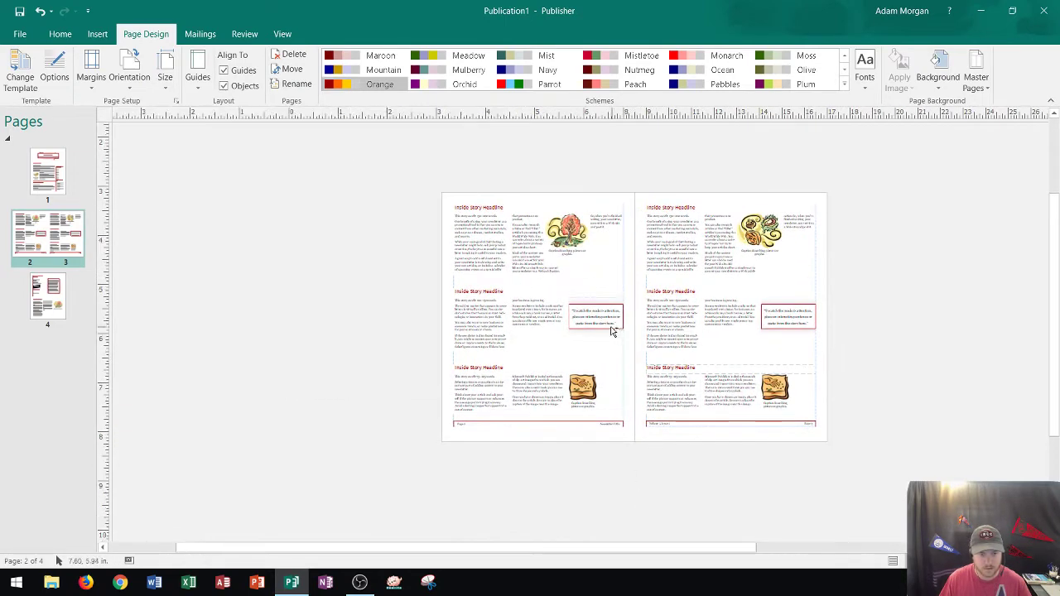
pyautogui.scroll(3, 611, 332)
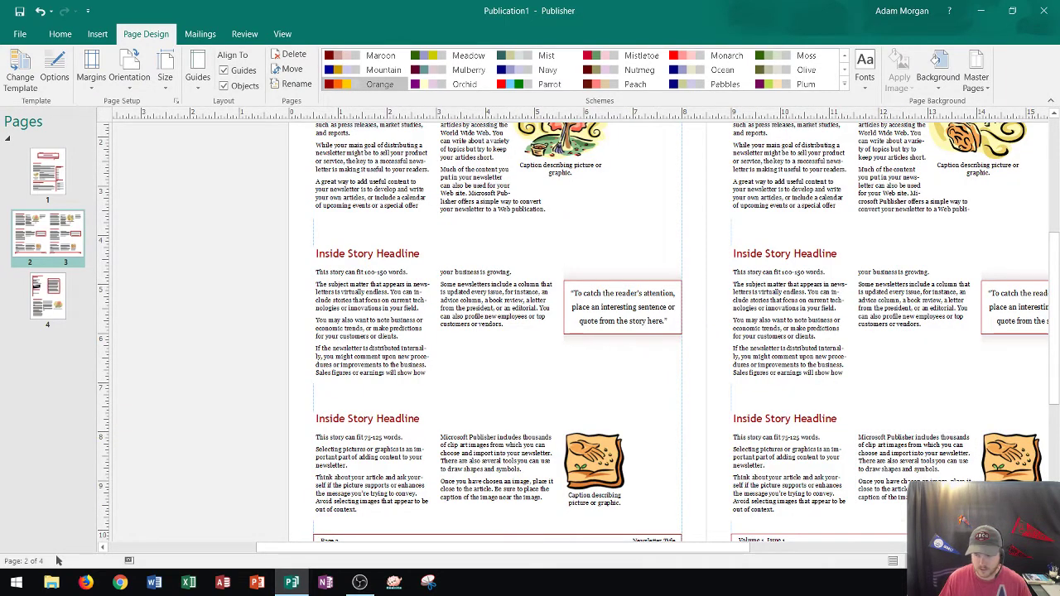
pyautogui.scroll(-2, 434, 175)
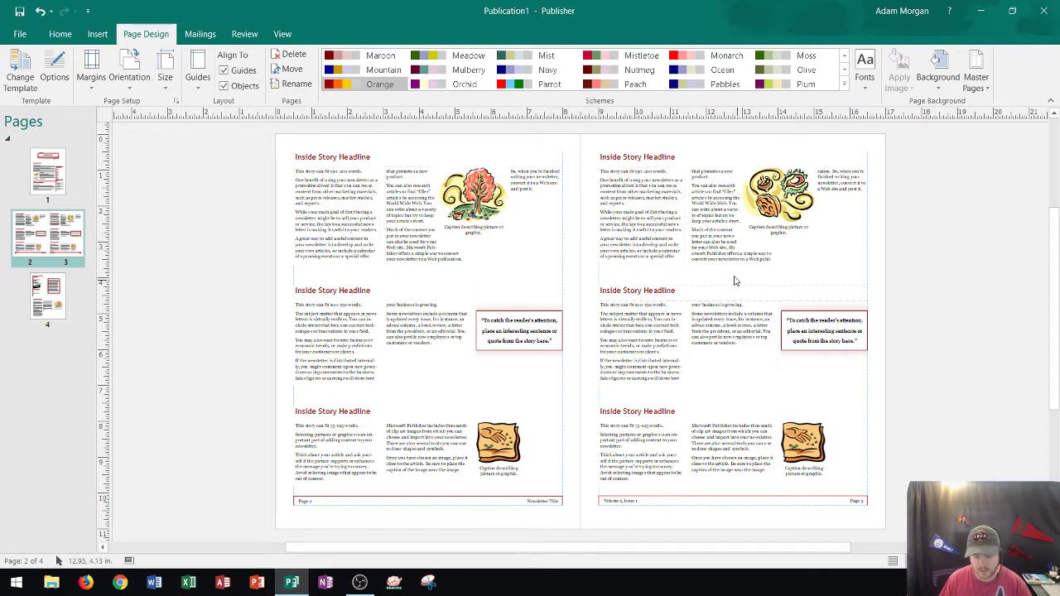
pyautogui.click(54, 73)
pyautogui.moveTo(533, 207); pyautogui.dragTo(232, 212)
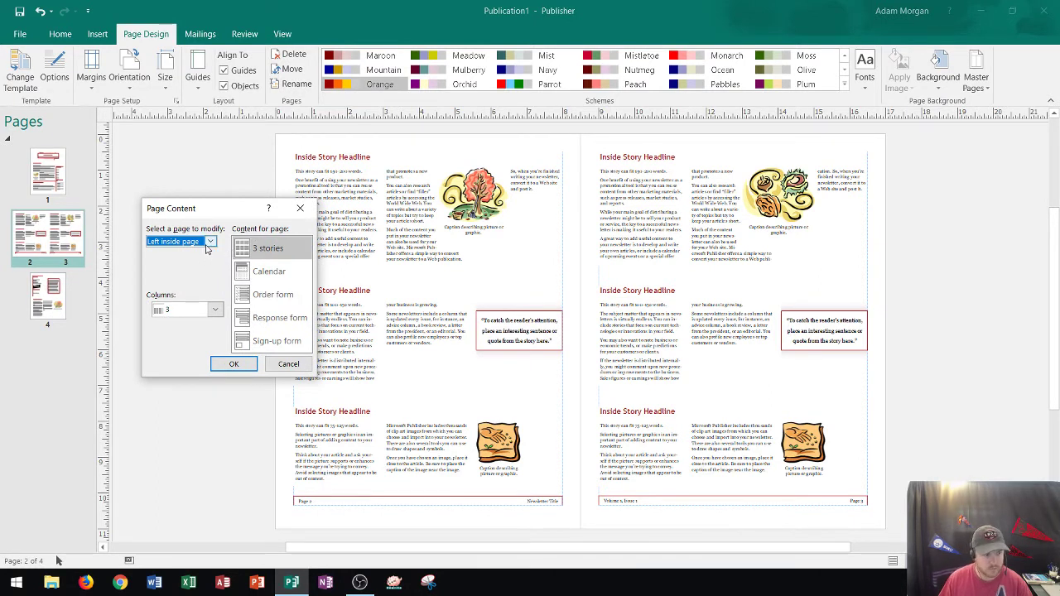
pyautogui.click(209, 245)
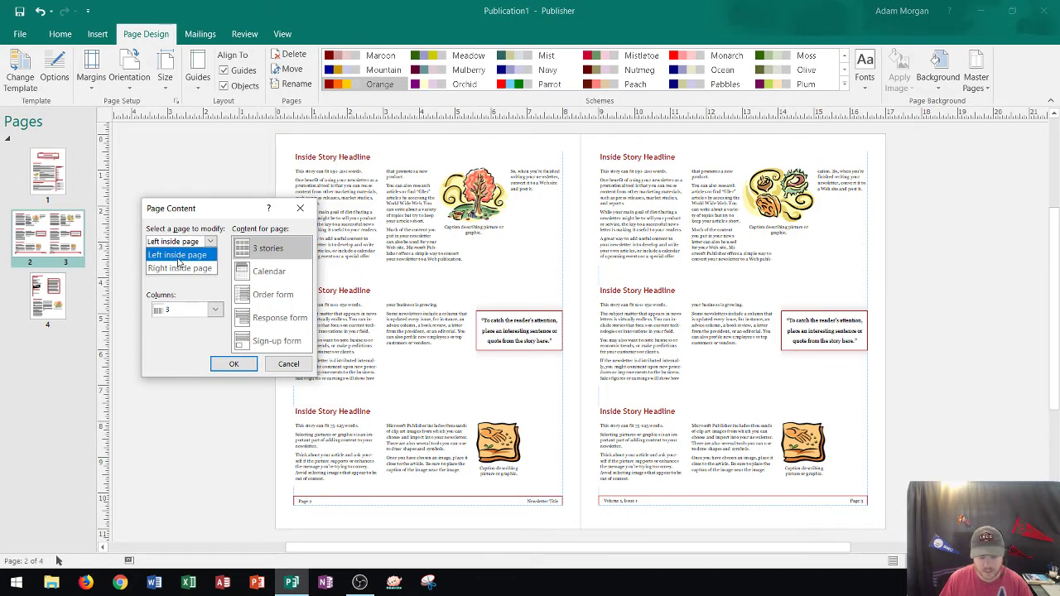
pyautogui.click(178, 255)
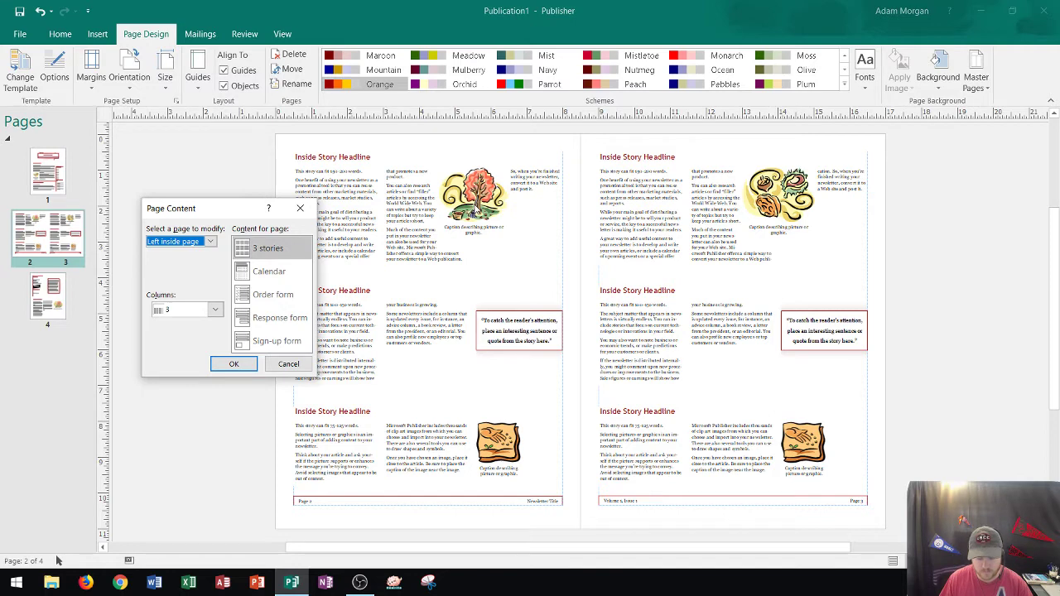
pyautogui.click(205, 310)
pyautogui.click(184, 355)
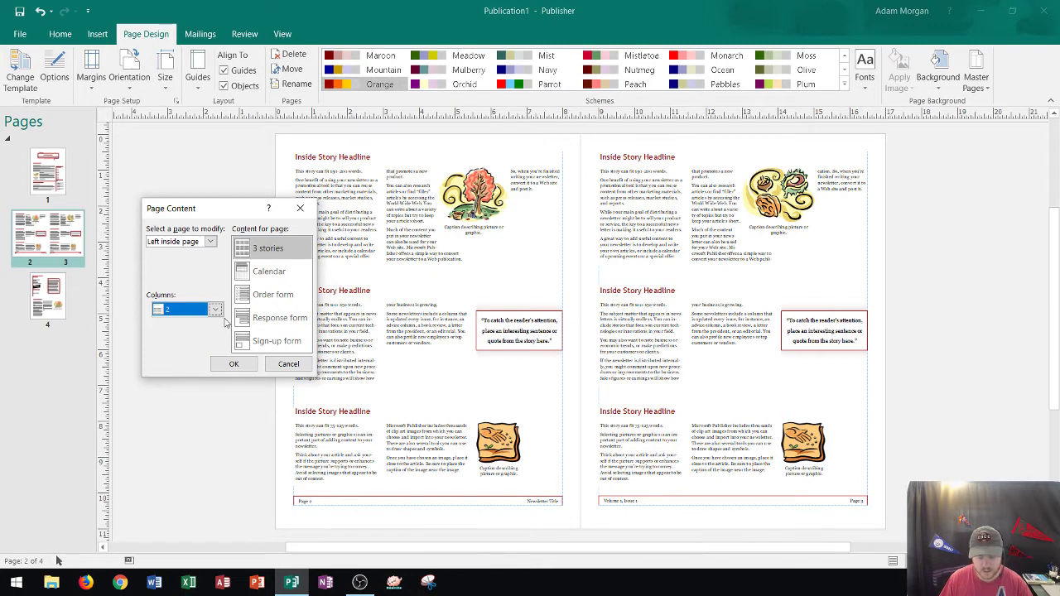
pyautogui.click(234, 367)
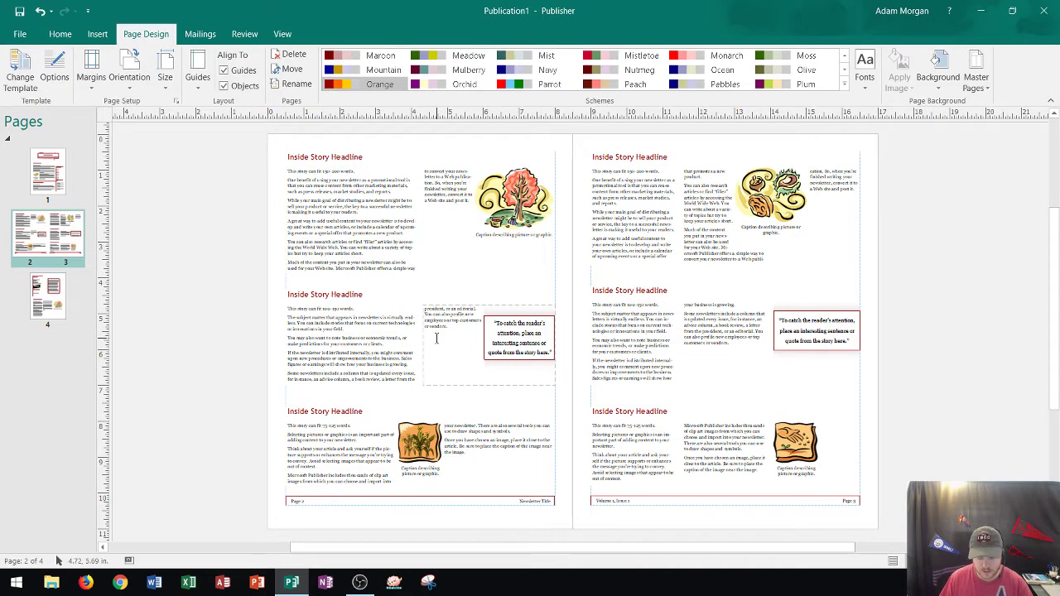
# Set the right inside page of the spread to 2 columns with Calendar as its content
pyautogui.click(58, 87)
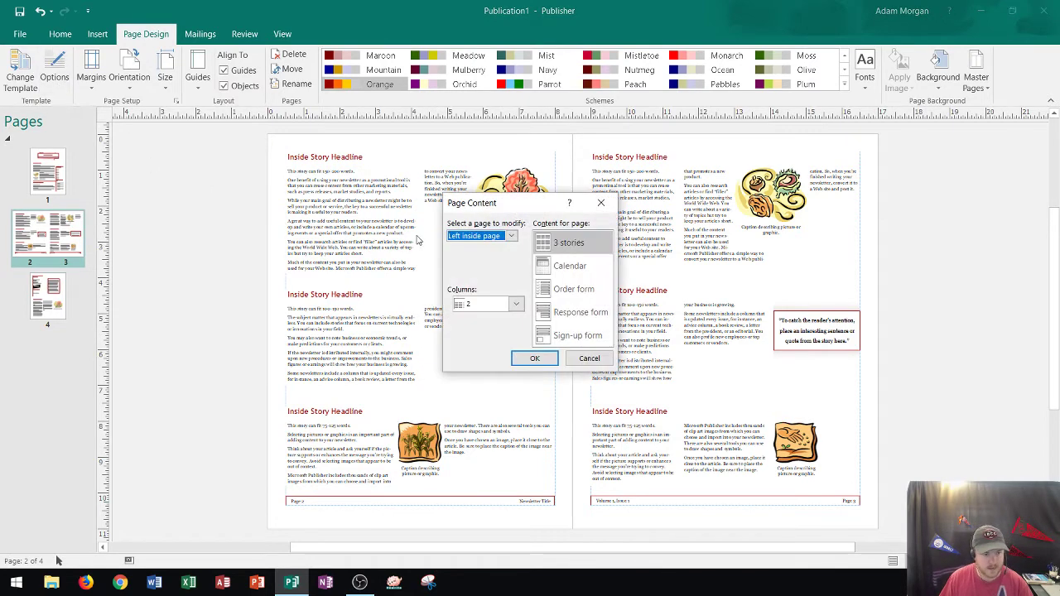
pyautogui.click(511, 237)
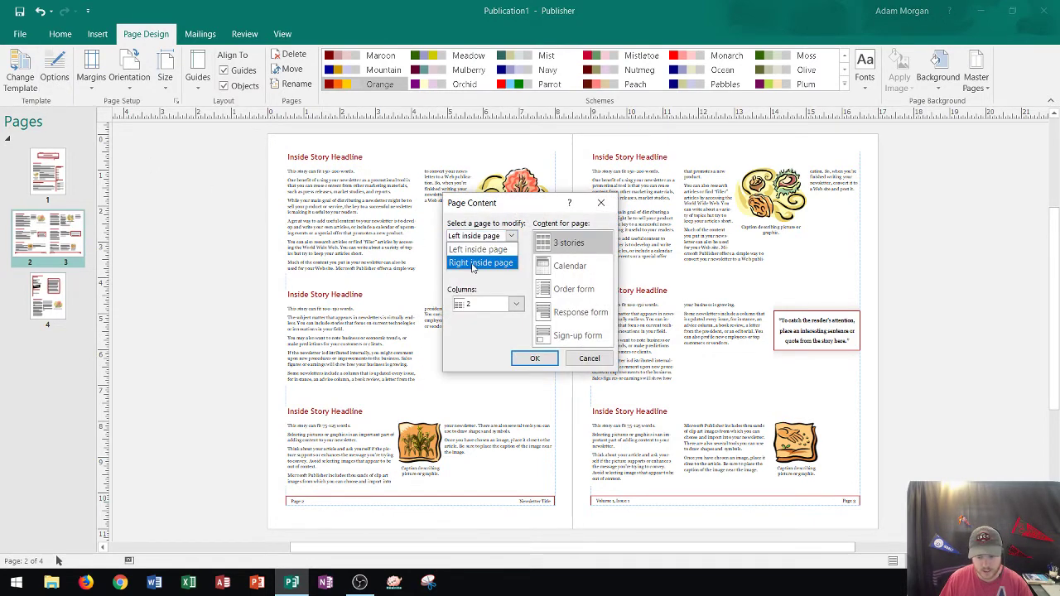
pyautogui.click(473, 264)
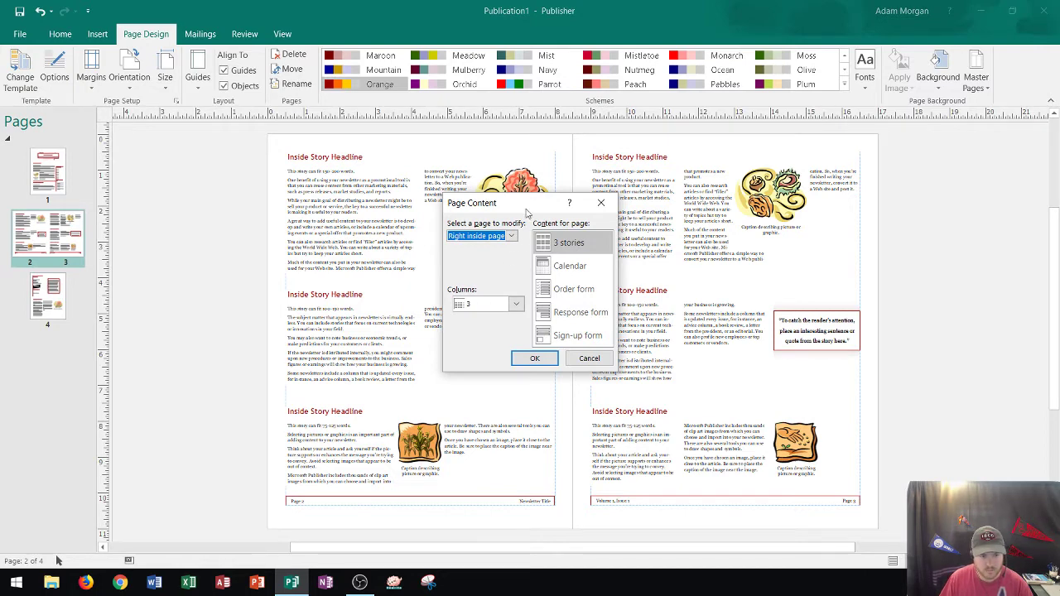
pyautogui.moveTo(527, 209); pyautogui.dragTo(284, 177)
pyautogui.click(273, 273)
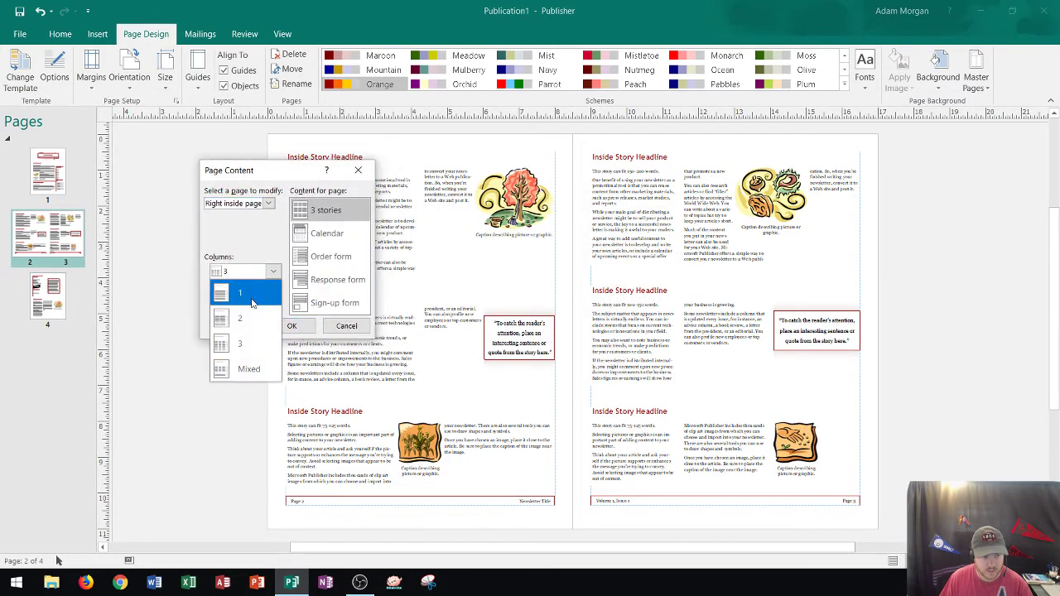
pyautogui.click(250, 312)
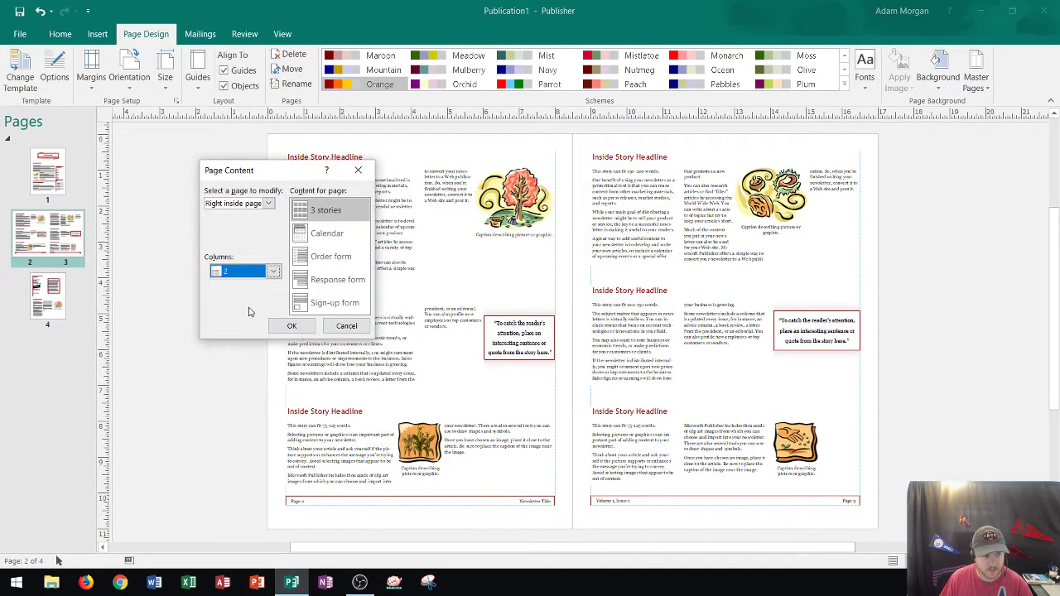
pyautogui.click(324, 235)
pyautogui.click(331, 280)
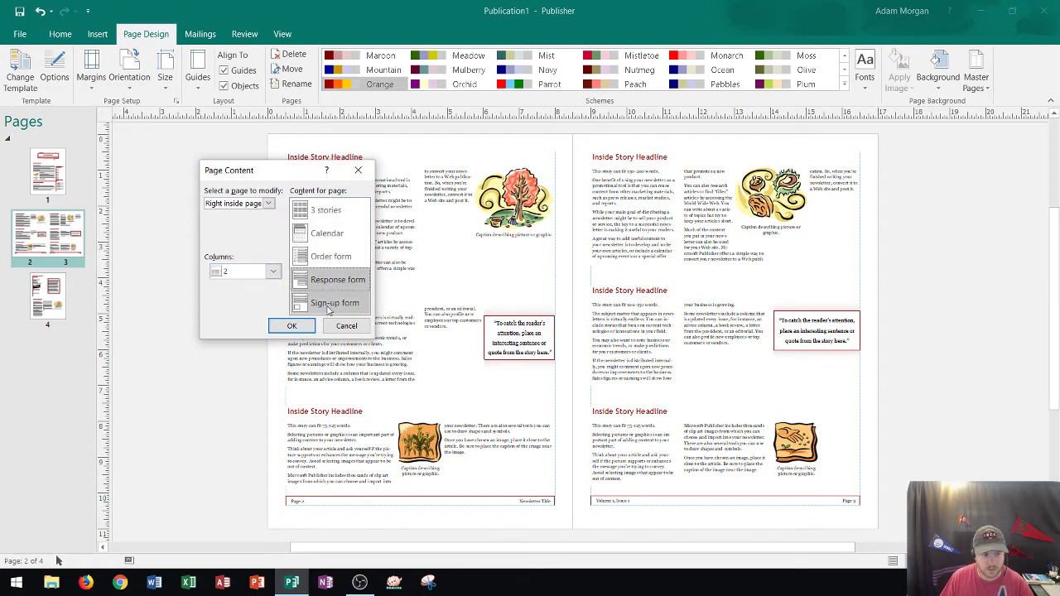
pyautogui.click(330, 304)
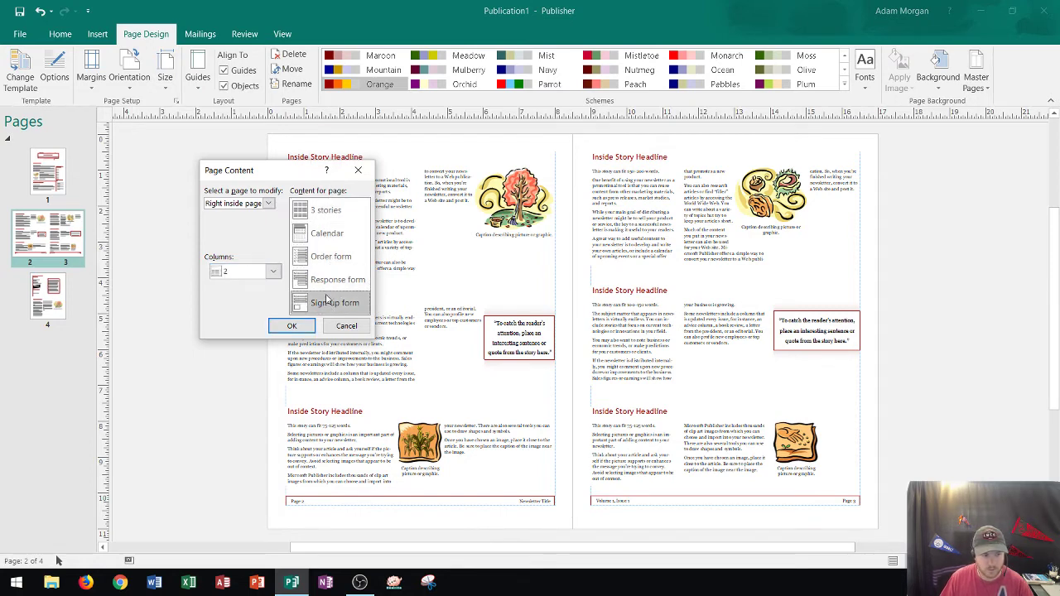
pyautogui.click(327, 235)
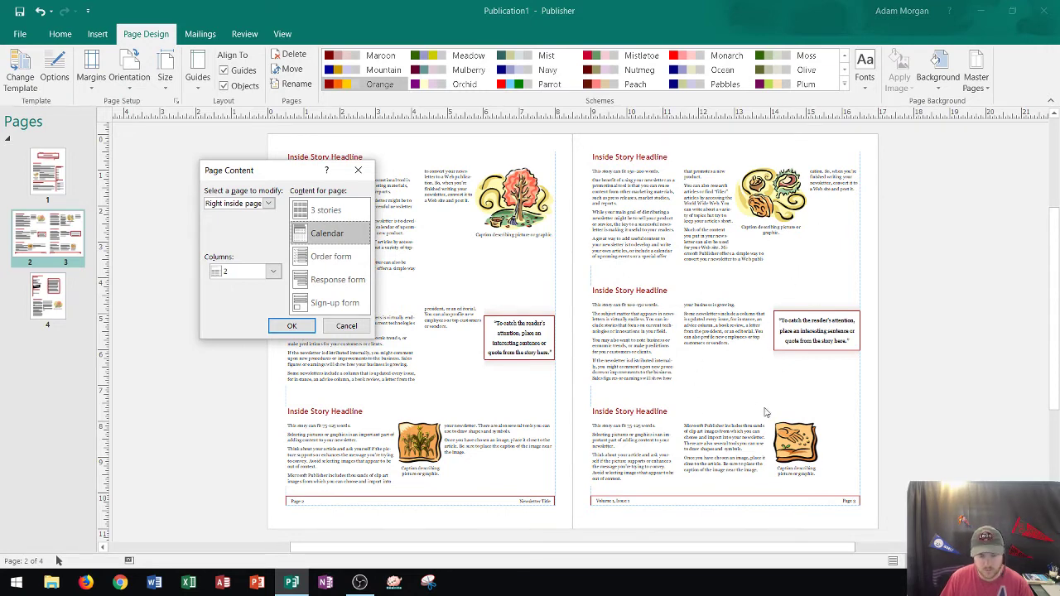
pyautogui.click(290, 327)
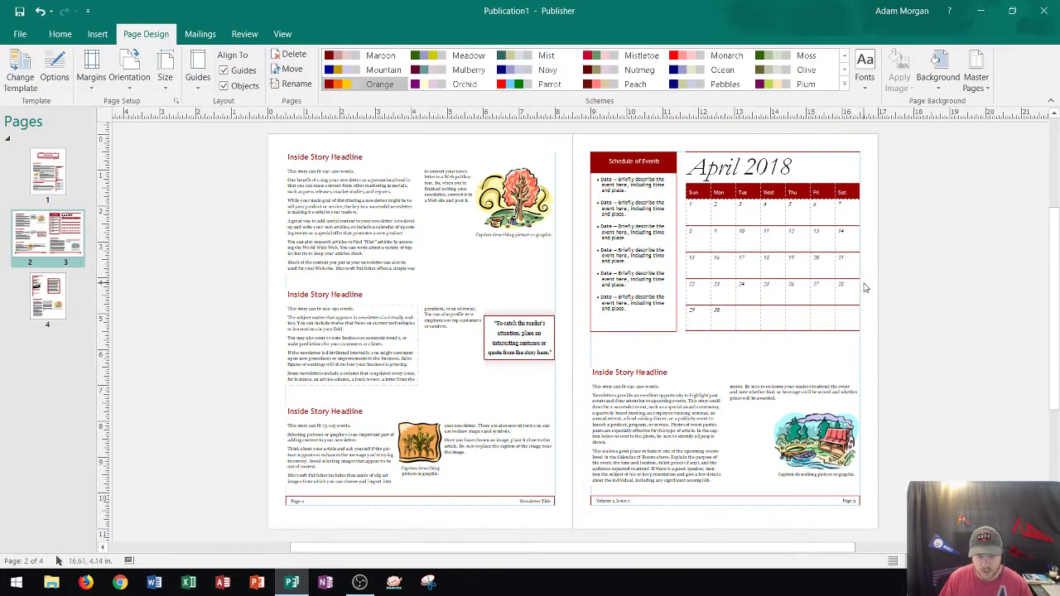
# Examine the schedule of events, monthly calendar and inside story on page 3 up close
pyautogui.keyDown('ctrl'); pyautogui.scroll(3, 863, 288); pyautogui.keyUp('ctrl')
pyautogui.scroll(3, 864, 305)
pyautogui.moveTo(689, 552); pyautogui.dragTo(806, 551)
pyautogui.scroll(-2, 729, 327)
pyautogui.click(396, 196)
pyautogui.hotkey('ctrl', 'a')
pyautogui.click(630, 259)
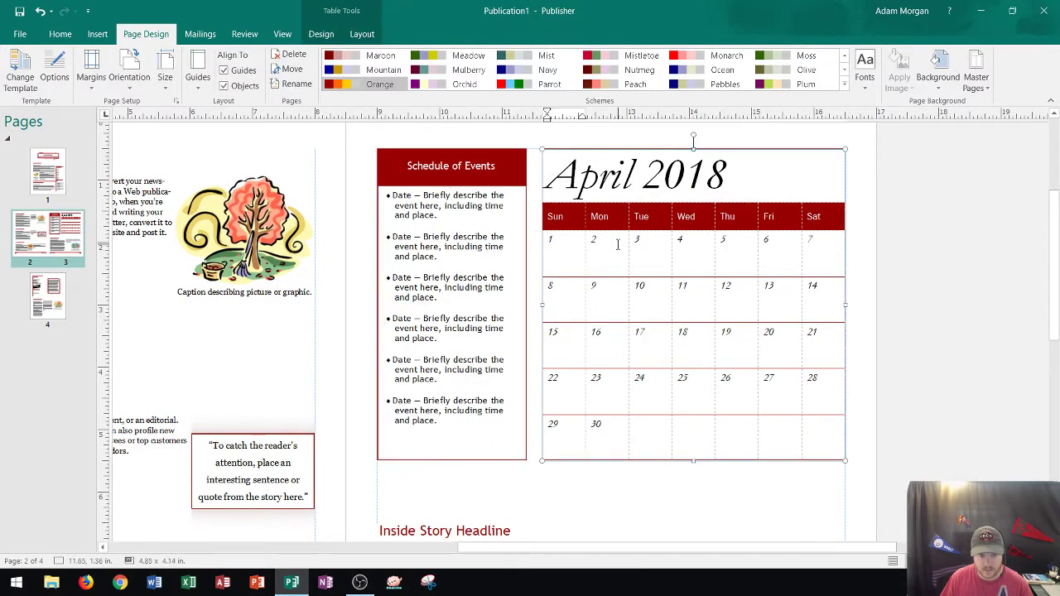
pyautogui.scroll(-2, 580, 273)
pyautogui.scroll(-2, 569, 292)
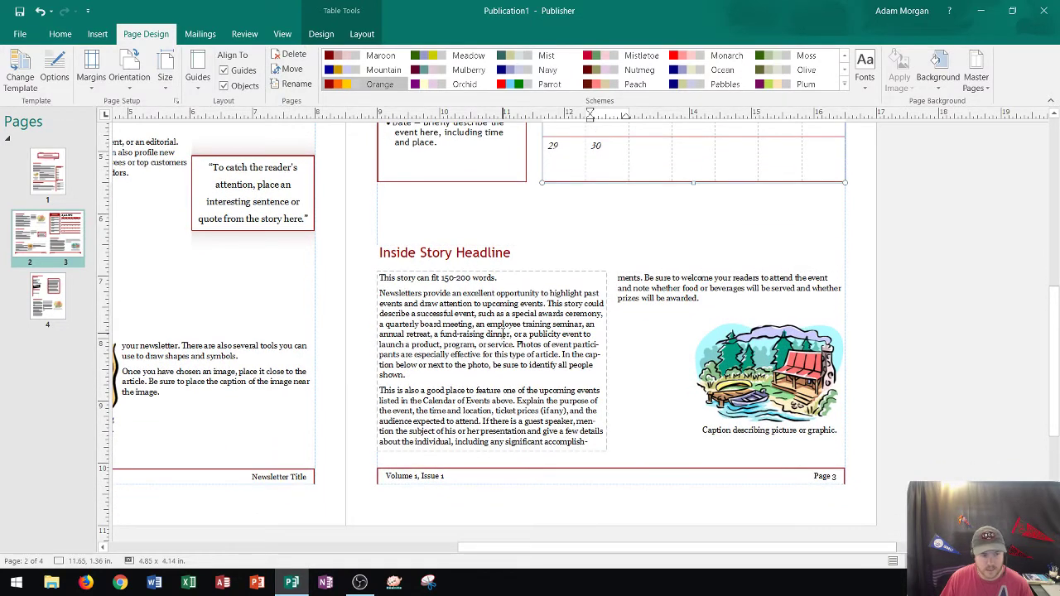
pyautogui.scroll(3, 539, 315)
pyautogui.keyDown('ctrl'); pyautogui.scroll(-3, 580, 294); pyautogui.keyUp('ctrl')
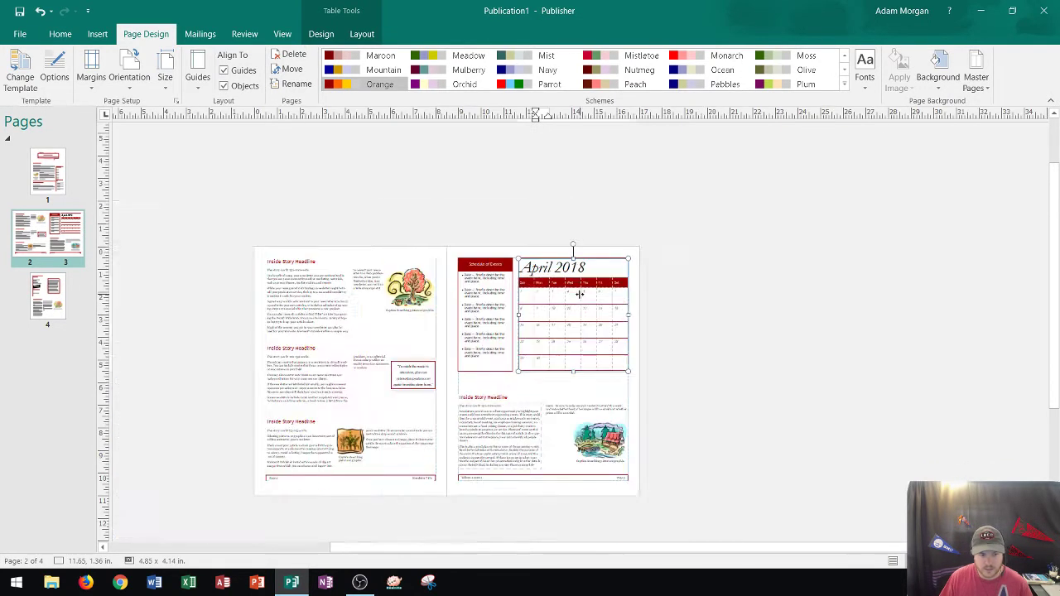